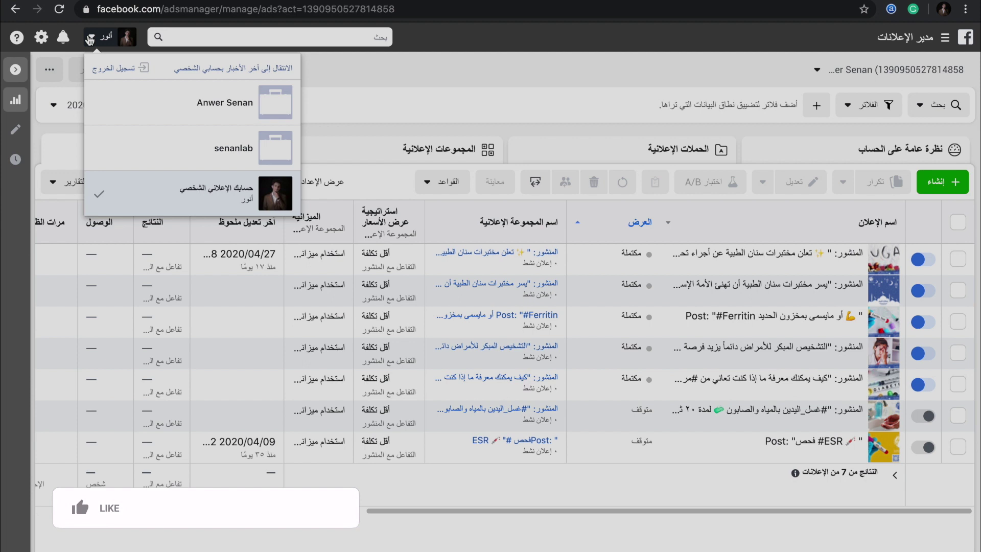
Look through the ad account's ad sets and campaigns in Ads Manager.
{"action": "left_click", "coordinate": [891, 70]}
{"action": "left_click", "coordinate": [915, 36]}
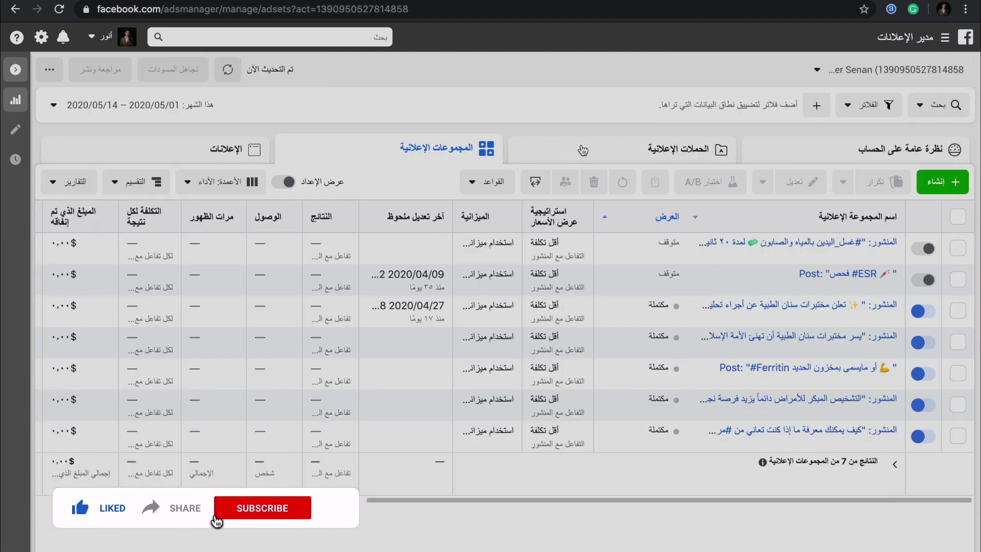
{"action": "left_click", "coordinate": [582, 149]}
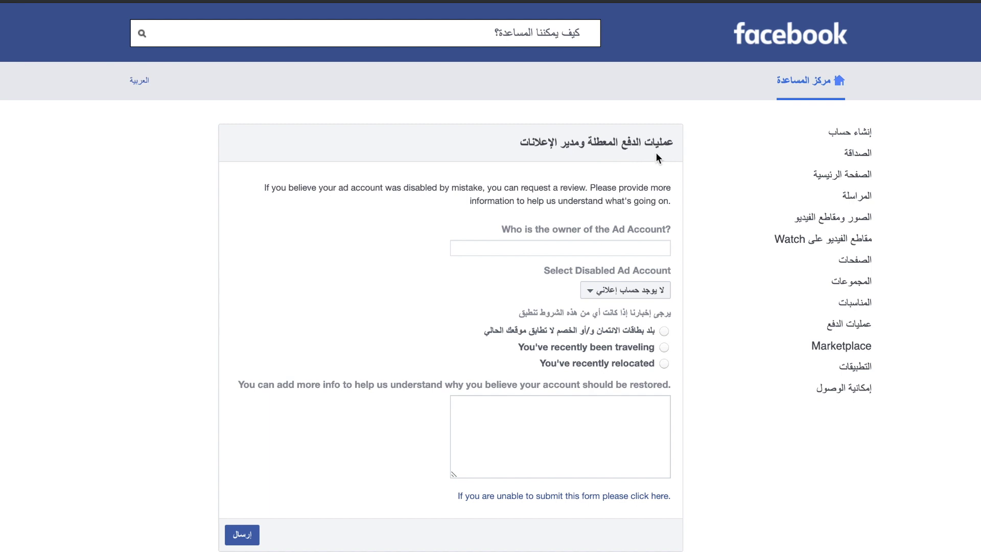
Look over the help form for requesting a review of disabled payments and a disabled ad account.
{"action": "left_click", "coordinate": [360, 10]}
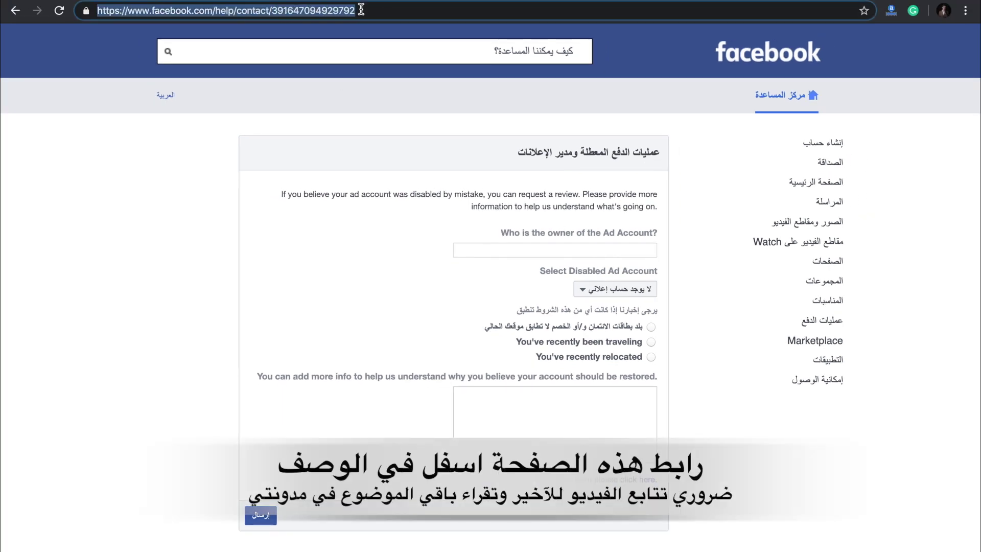
{"action": "left_click", "coordinate": [381, 153]}
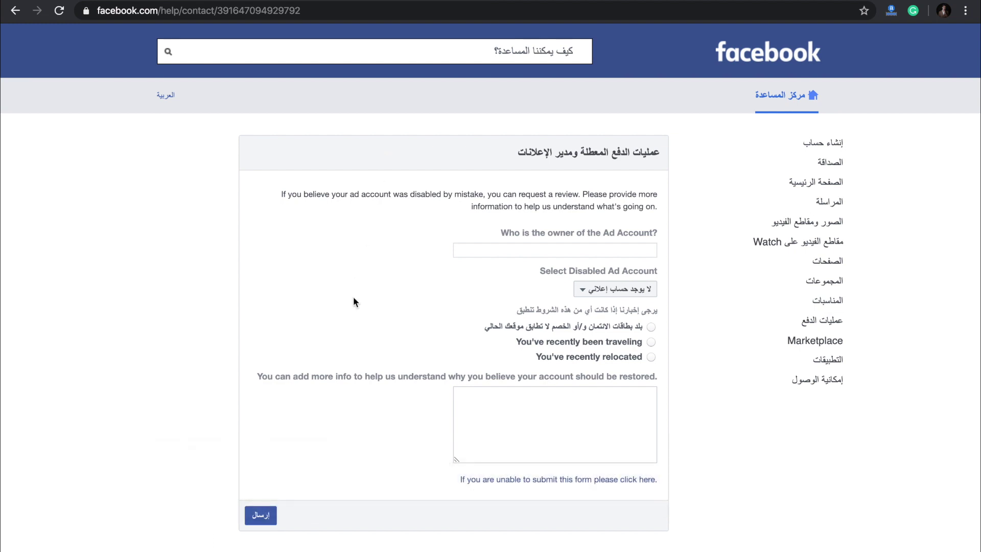
{"action": "scroll", "coordinate": [354, 298], "scroll_direction": "down", "scroll_amount": 2}
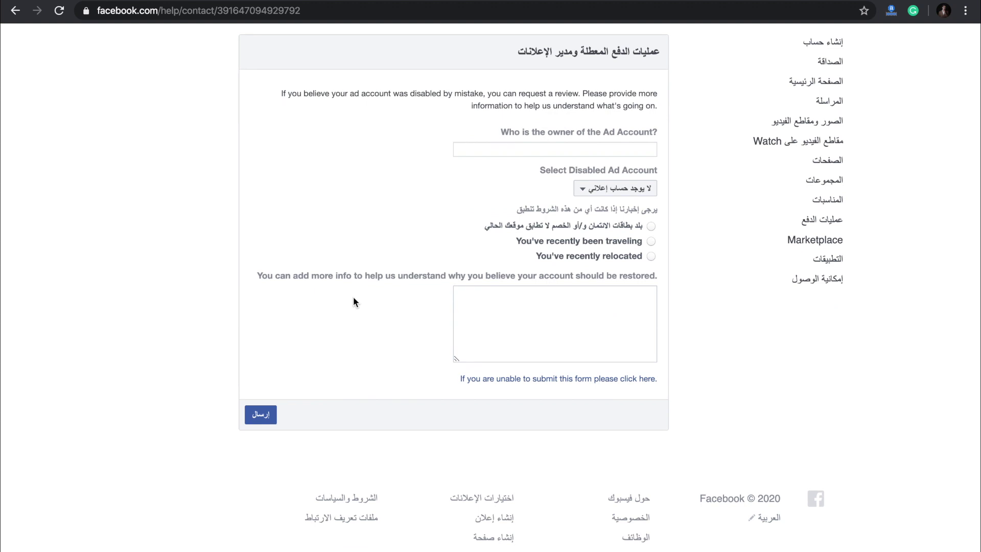
{"action": "scroll", "coordinate": [354, 298], "scroll_direction": "up", "scroll_amount": 2}
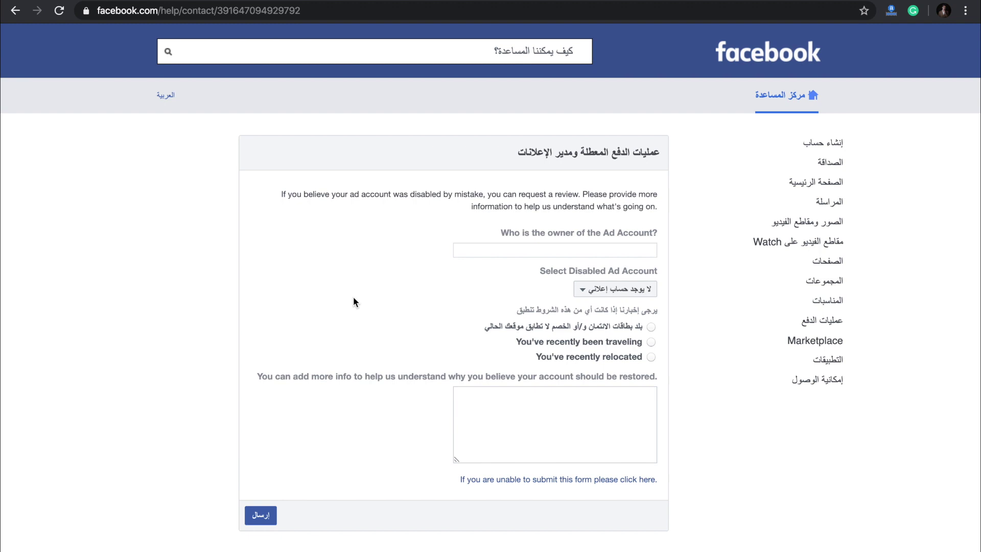
{"action": "scroll", "coordinate": [222, 125], "scroll_direction": "down", "scroll_amount": 2}
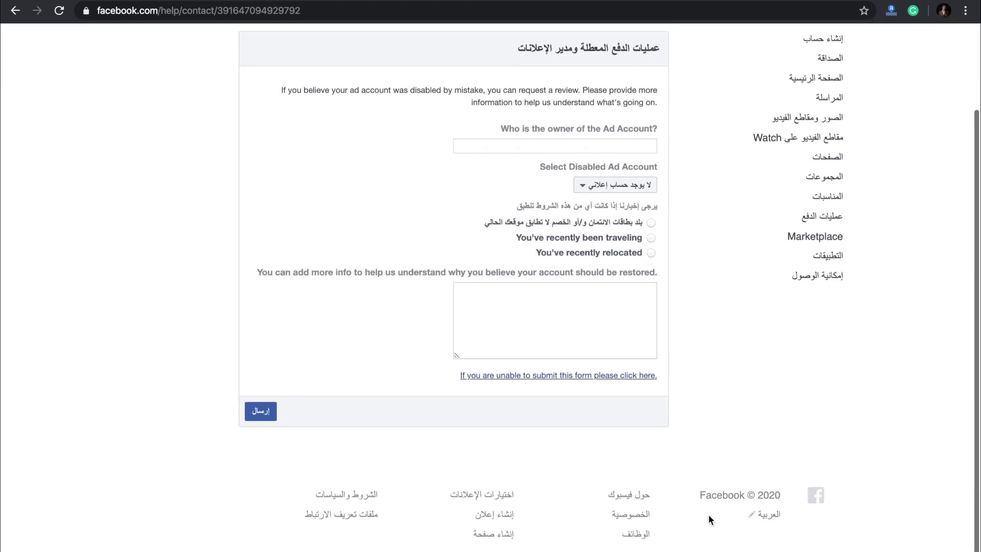
{"action": "scroll", "coordinate": [664, 461], "scroll_direction": "up", "scroll_amount": 2}
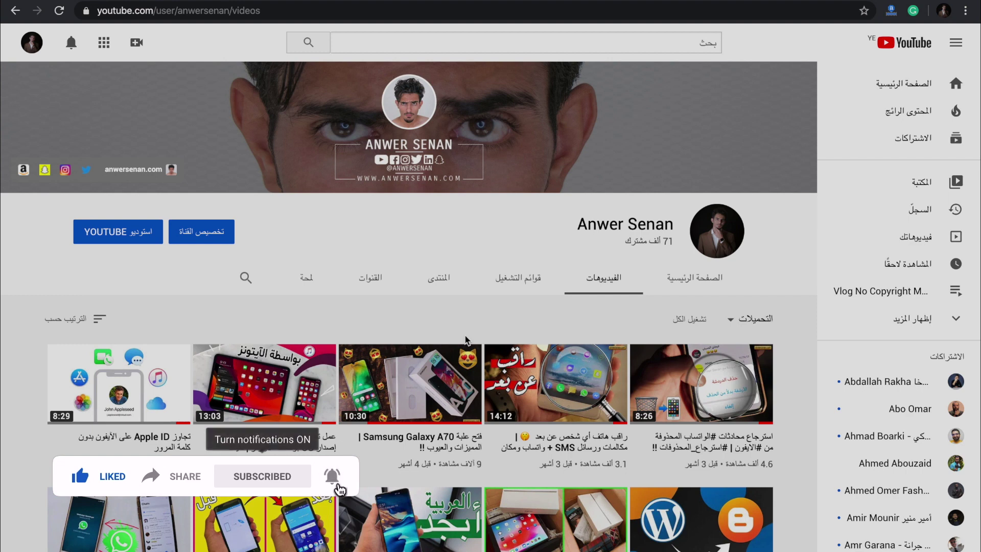
Browse the uploaded videos on the YouTube channel.
{"action": "scroll", "coordinate": [465, 339], "scroll_direction": "down", "scroll_amount": 8}
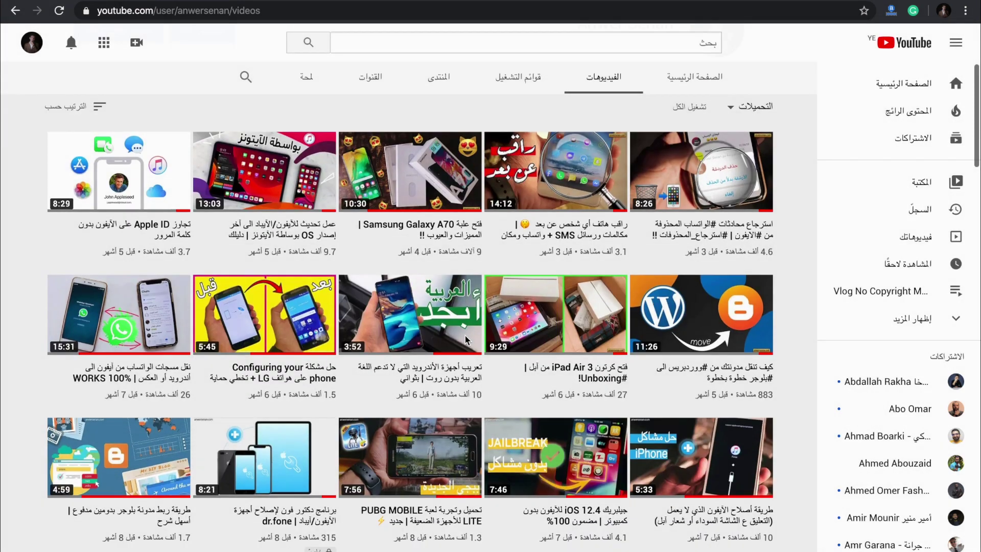
{"action": "scroll", "coordinate": [466, 340], "scroll_direction": "up", "scroll_amount": 10}
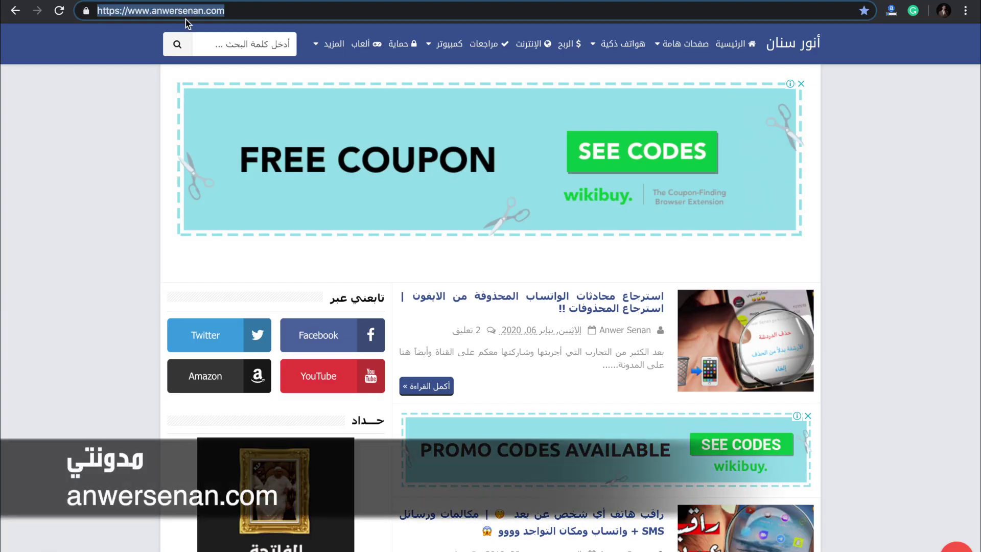
Check the blog homepage's bookmark in the Bookmarks Bar folder and skim the posts on the page.
{"action": "left_click", "coordinate": [134, 46]}
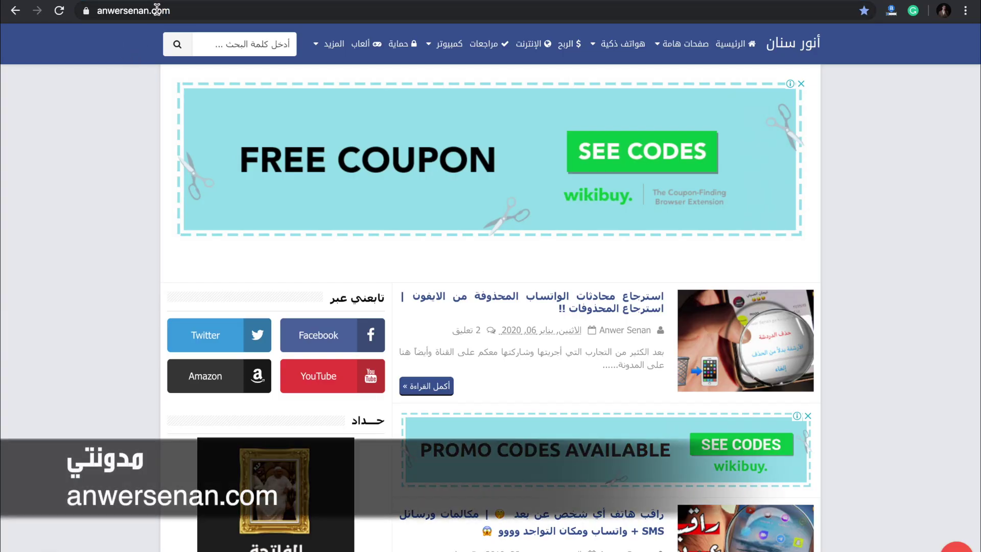
{"action": "left_click", "coordinate": [865, 11]}
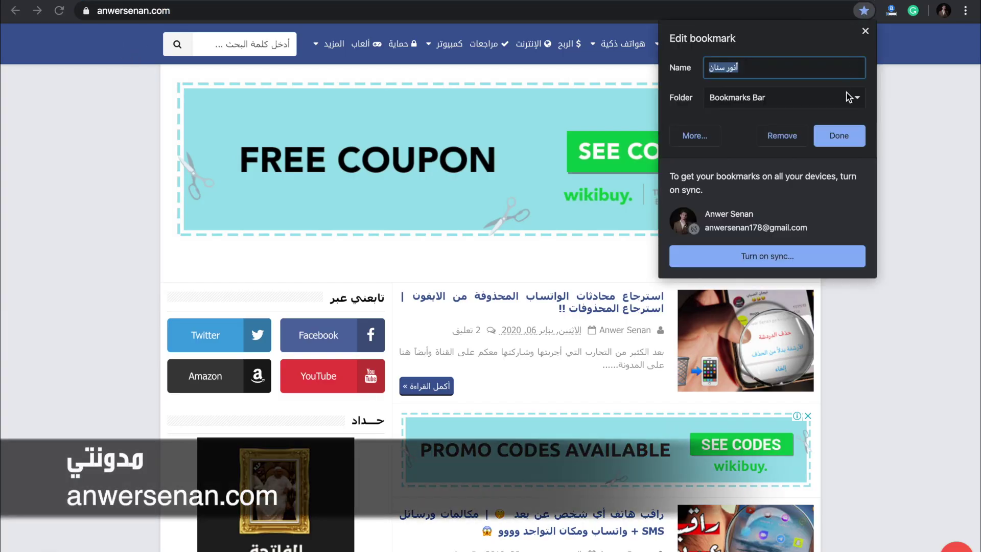
{"action": "left_click", "coordinate": [850, 127]}
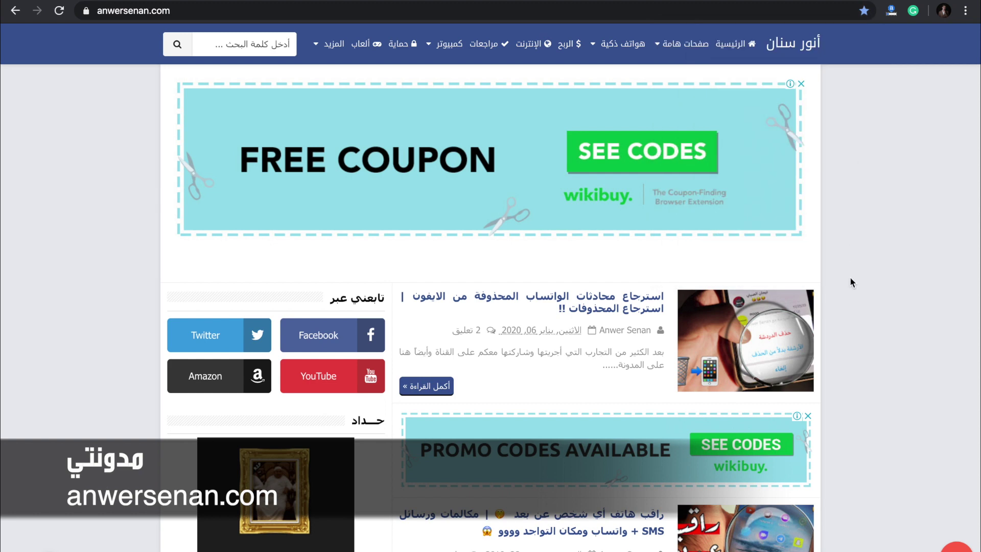
{"action": "scroll", "coordinate": [851, 281], "scroll_direction": "down", "scroll_amount": 5}
{"action": "scroll", "coordinate": [850, 277], "scroll_direction": "down", "scroll_amount": 15}
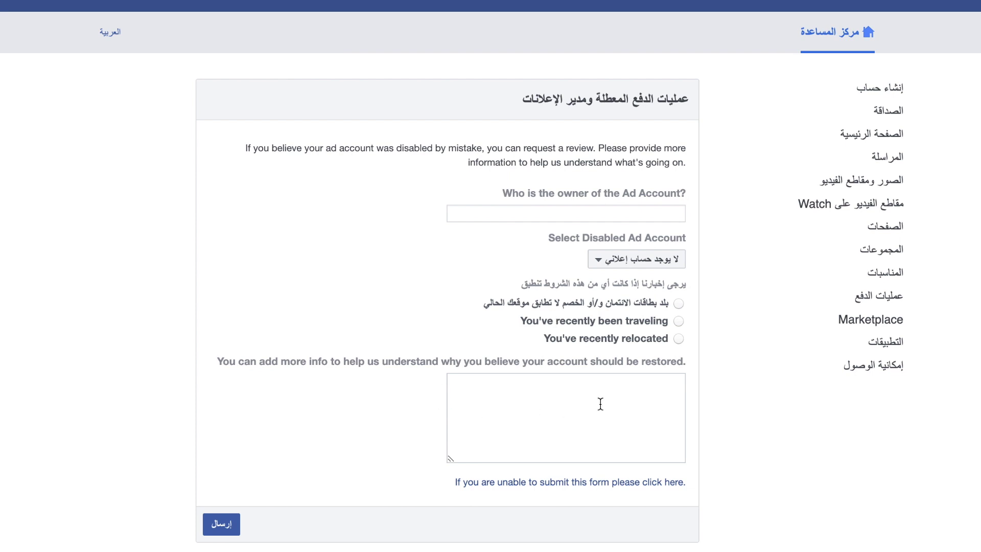
Enter the ad account owner's full name in the disabled ad account review form.
{"action": "left_click", "coordinate": [621, 381]}
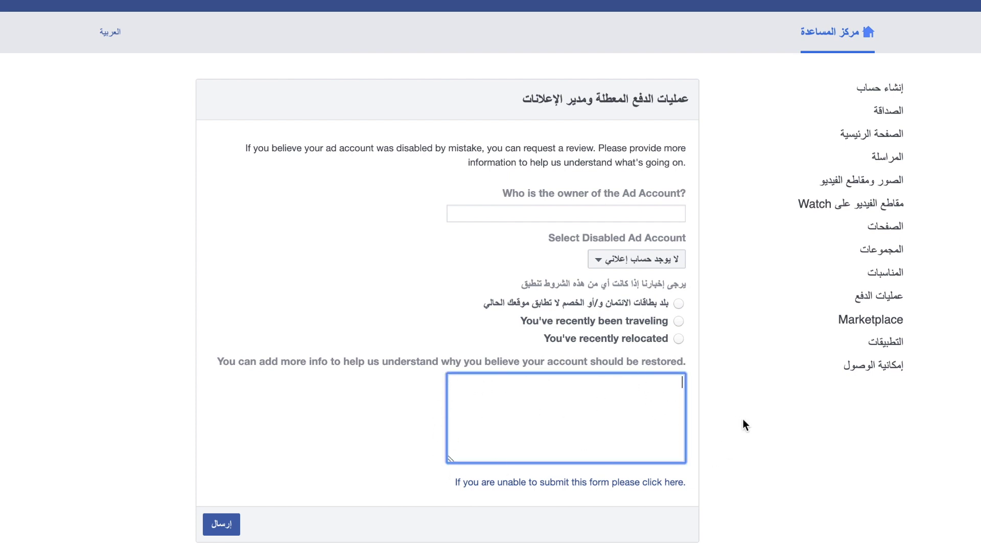
{"action": "left_click", "coordinate": [645, 214]}
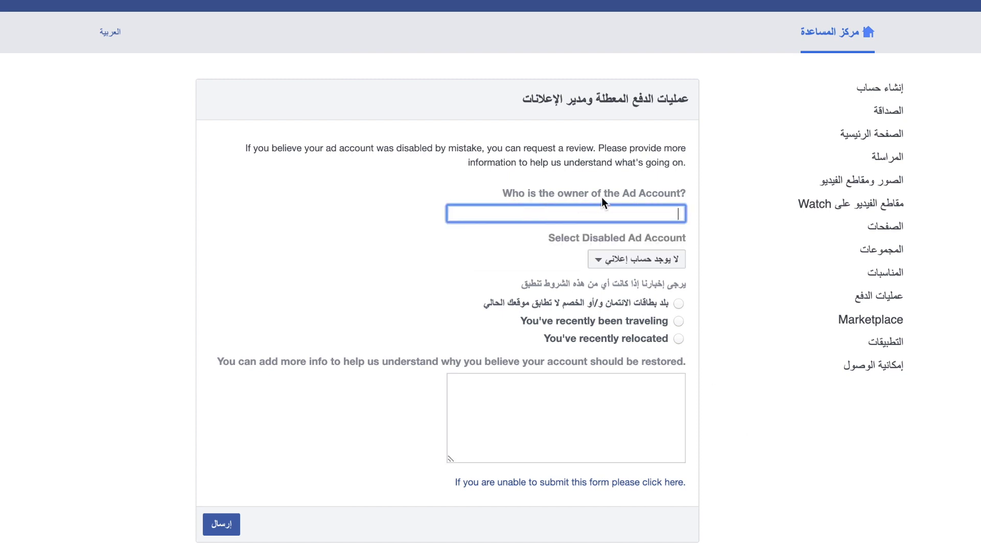
{"action": "left_click", "coordinate": [664, 201]}
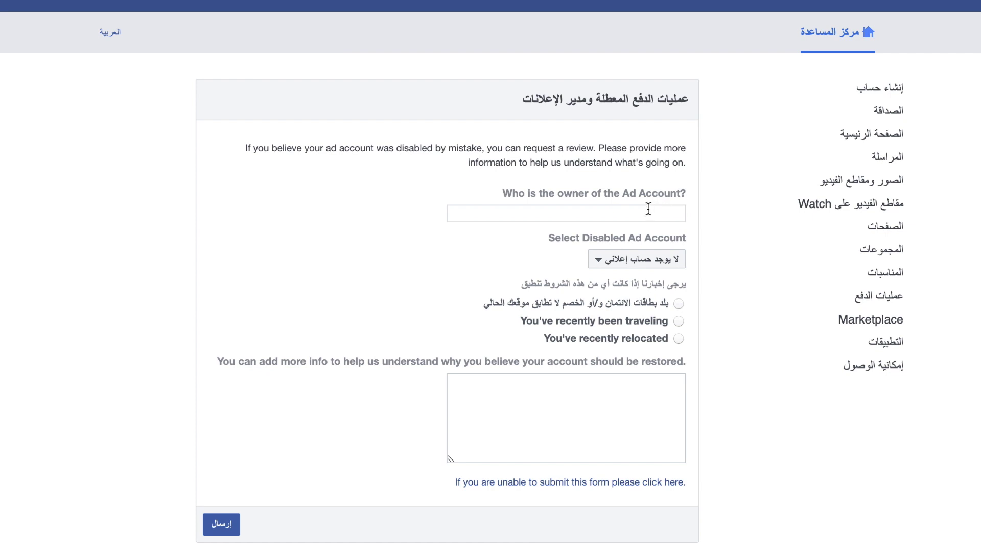
{"action": "left_click", "coordinate": [649, 210]}
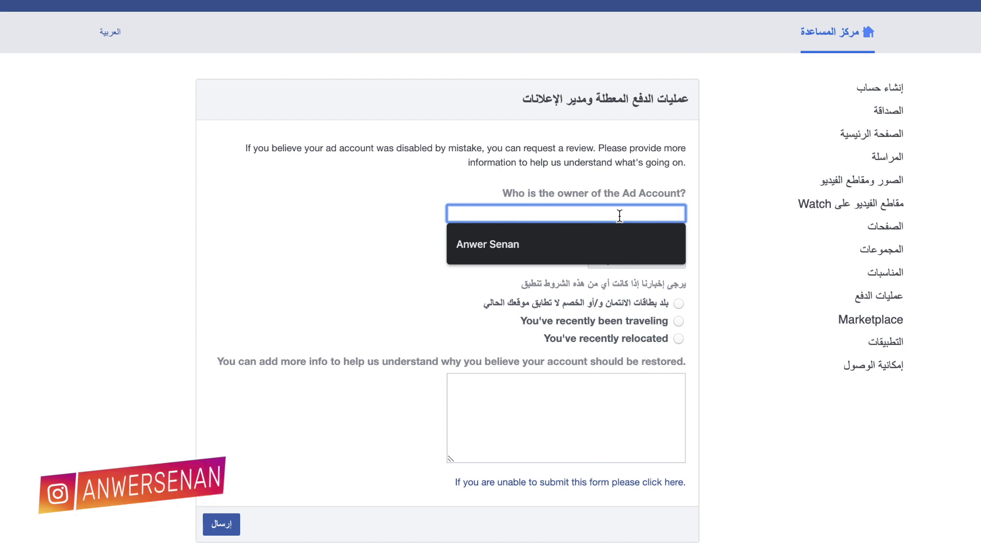
{"action": "left_click", "coordinate": [559, 236]}
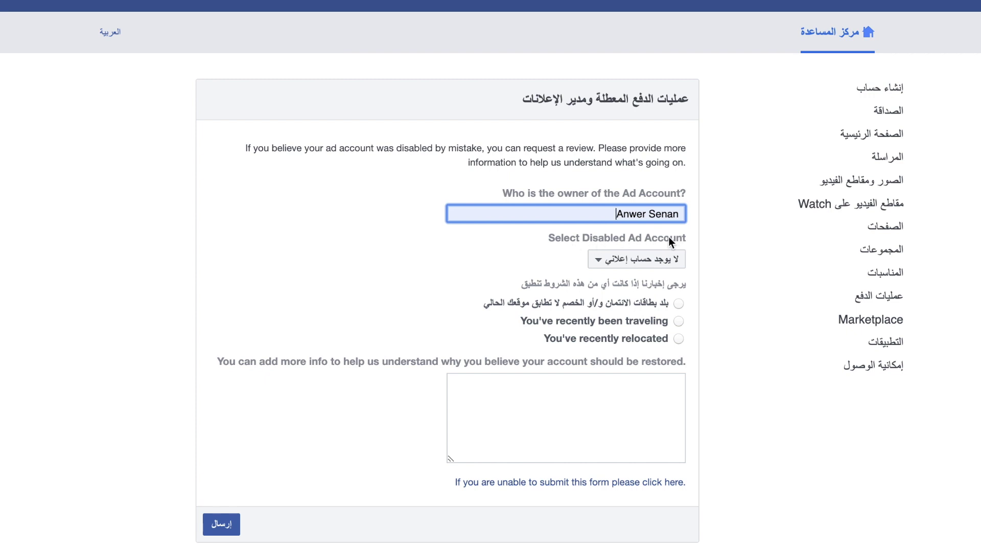
Check the choices for the disabled ad account and select the condition "You've recently relocated".
{"action": "left_click", "coordinate": [596, 263]}
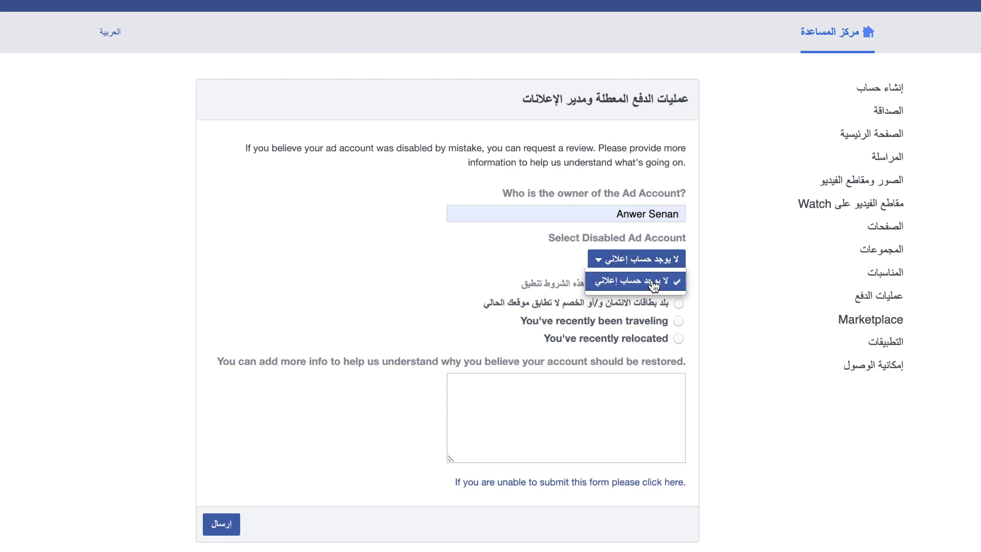
{"action": "left_click", "coordinate": [558, 274]}
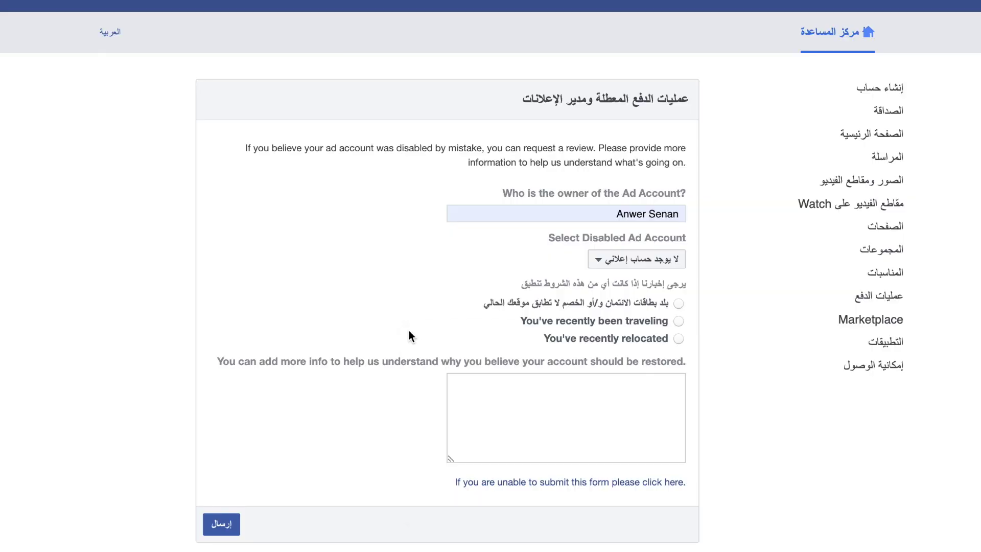
{"action": "right_click", "coordinate": [415, 339]}
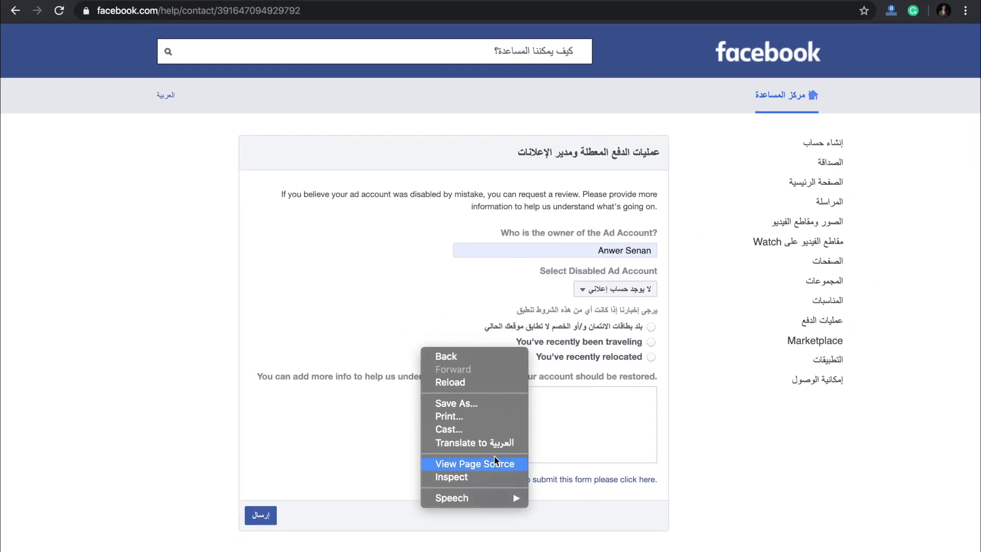
{"action": "left_click", "coordinate": [384, 414]}
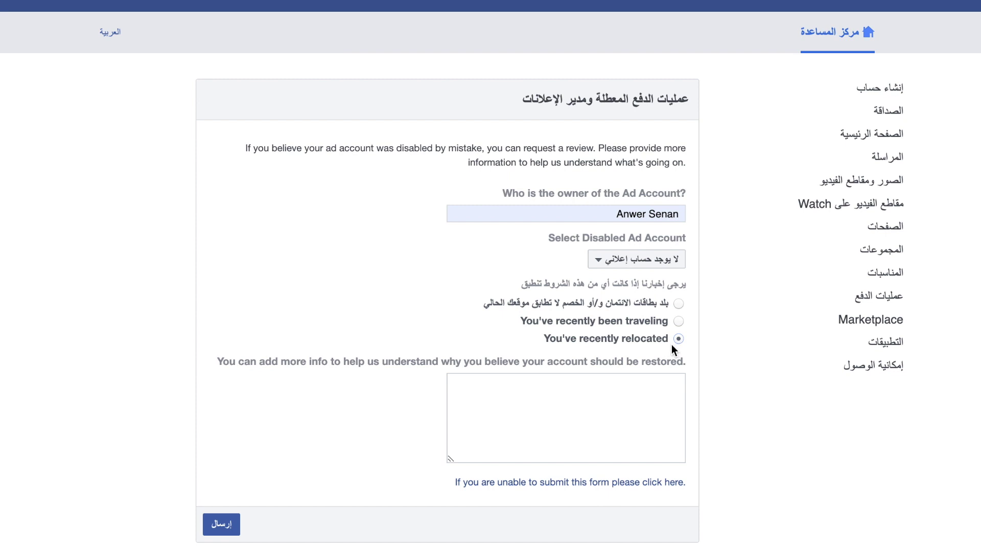
{"action": "left_click", "coordinate": [530, 405]}
{"action": "left_click", "coordinate": [206, 376]}
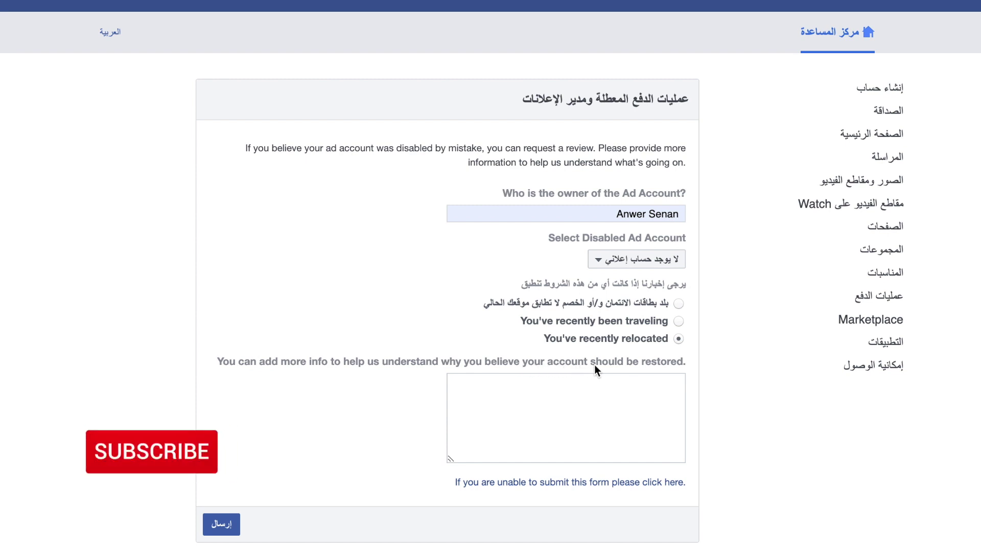
Try the explanation "I want to contribute in coronavirus funderaise." as the additional info for restoring the account.
{"action": "left_click", "coordinate": [682, 392]}
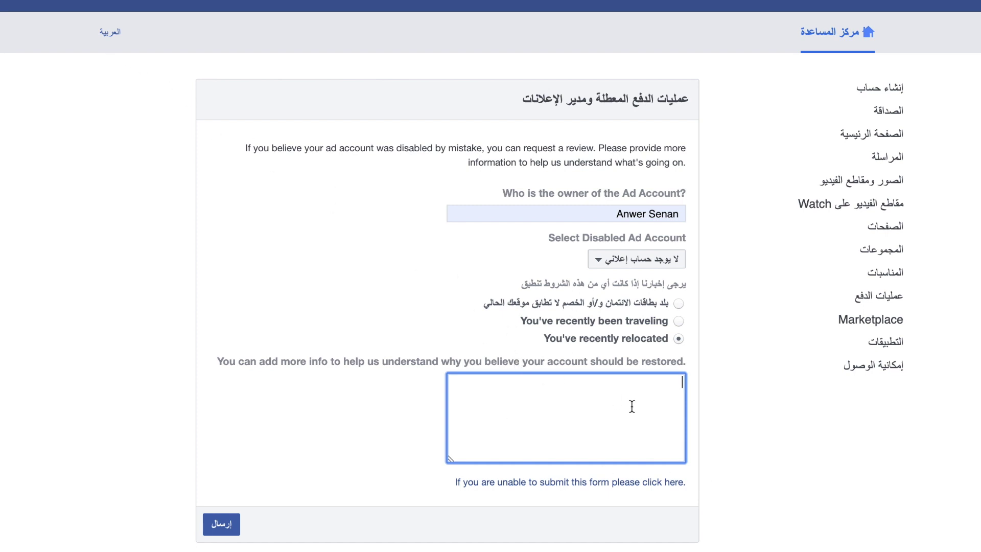
{"action": "scroll", "coordinate": [636, 407], "scroll_direction": "down", "scroll_amount": 3}
{"action": "scroll", "coordinate": [636, 407], "scroll_direction": "up", "scroll_amount": 3}
{"action": "type", "text": "I want to contribute in coronavirus funderaise."}
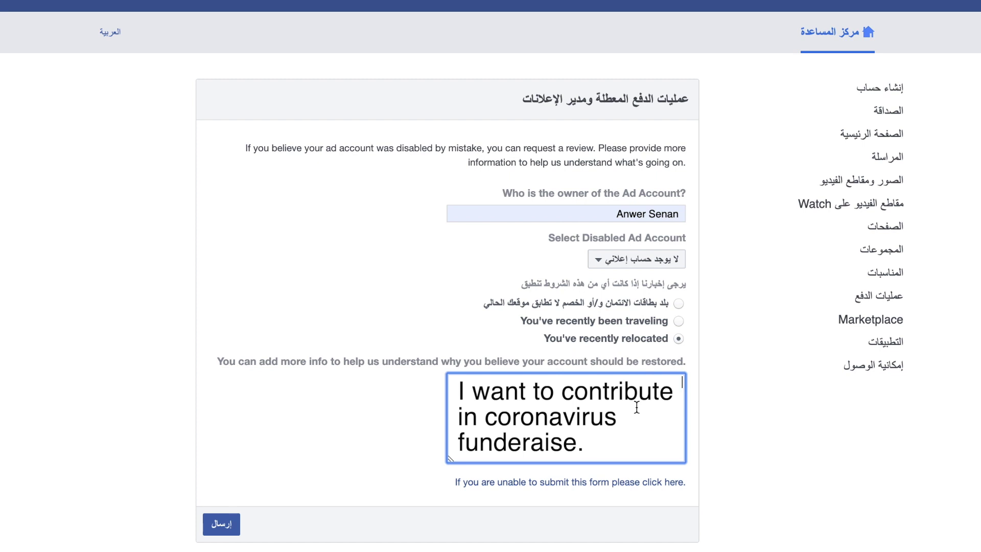
{"action": "key", "text": "ctrl+z"}
{"action": "left_click", "coordinate": [404, 469]}
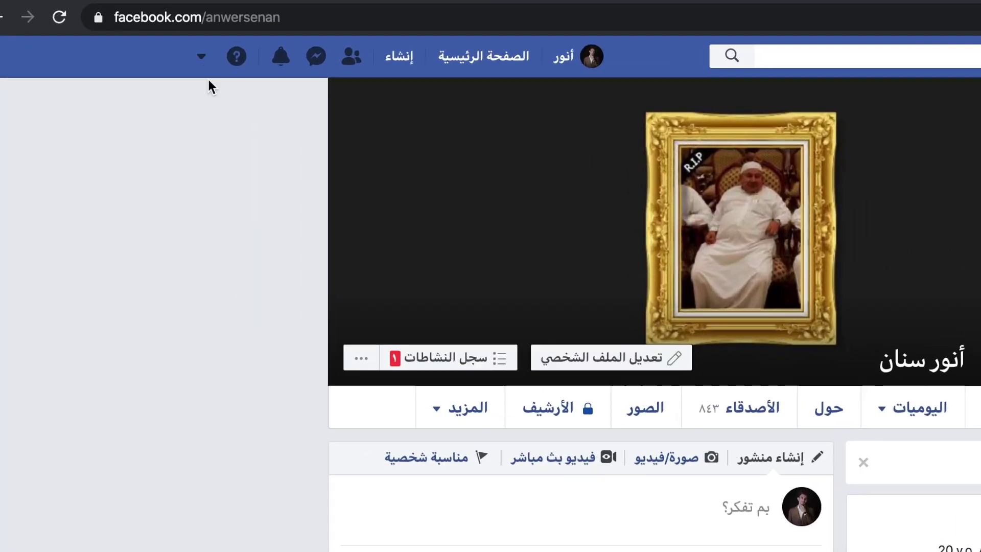
Open the Support Inbox (البريد الوارد للدعم) from the profile page's quick help.
{"action": "left_click", "coordinate": [182, 37]}
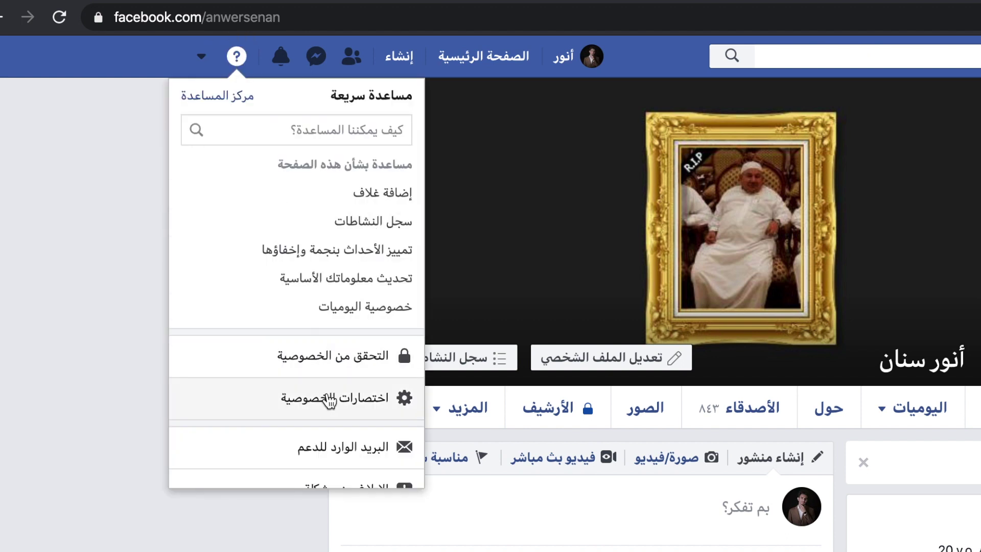
{"action": "scroll", "coordinate": [352, 424], "scroll_direction": "down", "scroll_amount": 1}
{"action": "left_click", "coordinate": [355, 426]}
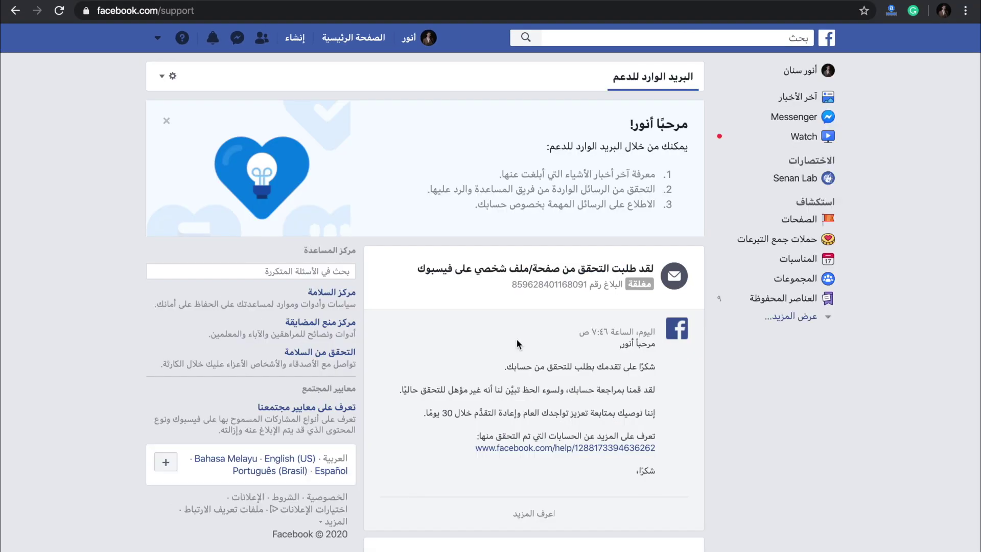
Find the ad billing case answered on 6 April 2020 in the Support Inbox and expand its details.
{"action": "scroll", "coordinate": [517, 339], "scroll_direction": "down", "scroll_amount": 15}
{"action": "scroll", "coordinate": [517, 342], "scroll_direction": "down", "scroll_amount": 20}
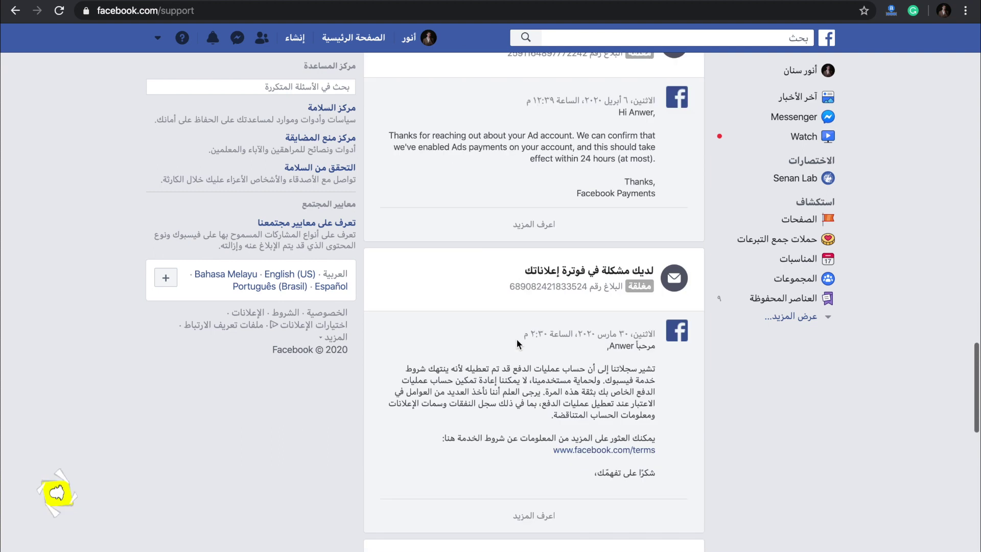
{"action": "scroll", "coordinate": [516, 338], "scroll_direction": "up", "scroll_amount": 3}
{"action": "left_click", "coordinate": [541, 309]}
{"action": "scroll", "coordinate": [563, 307], "scroll_direction": "down", "scroll_amount": 4}
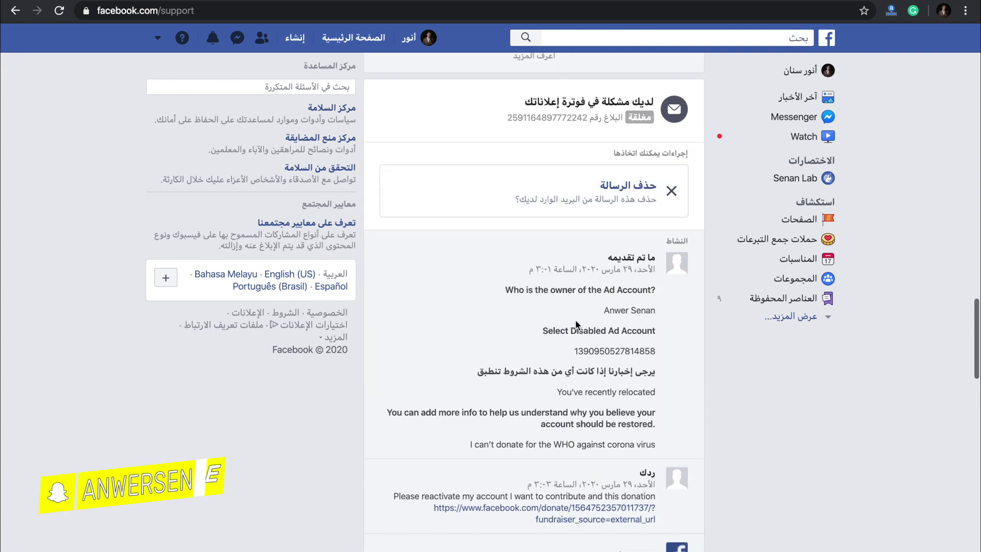
{"action": "scroll", "coordinate": [575, 320], "scroll_direction": "down", "scroll_amount": 1}
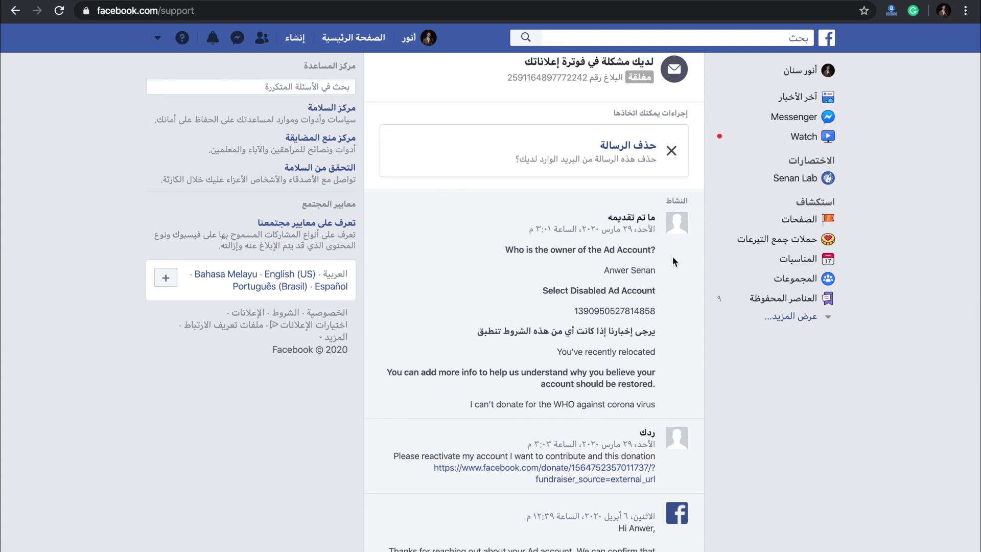
Review the owner name and the disabled ad account number in the submitted request, highlighting the relevant text.
{"action": "left_click_drag", "start_coordinate": [604, 275], "coordinate": [667, 276]}
{"action": "left_click", "coordinate": [551, 296]}
{"action": "triple_click", "coordinate": [639, 290]}
{"action": "left_click", "coordinate": [561, 314]}
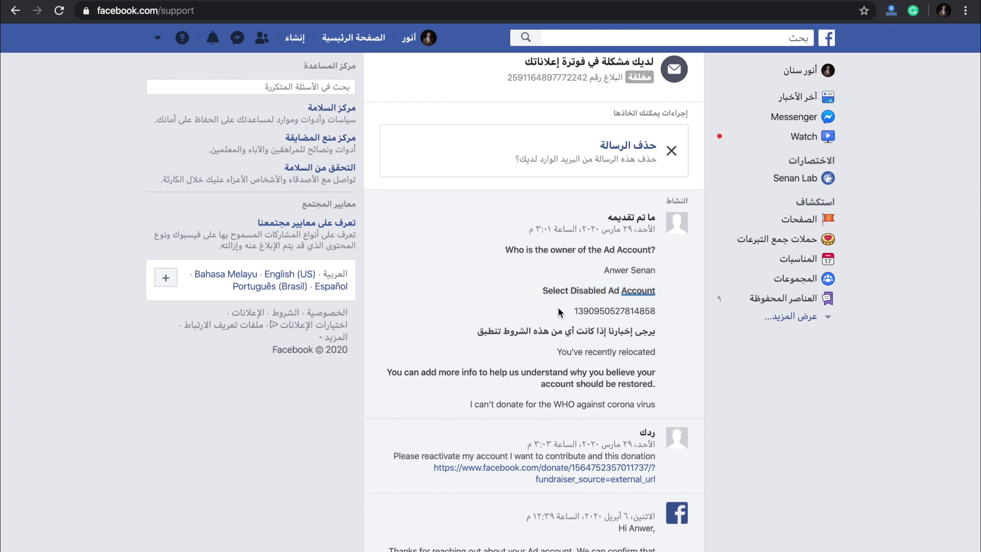
{"action": "left_click", "coordinate": [639, 310]}
{"action": "left_click_drag", "start_coordinate": [639, 309], "coordinate": [651, 326]}
Open the Manage Ads (إدارة الإعلانات) link for the account.
{"action": "left_click", "coordinate": [159, 39]}
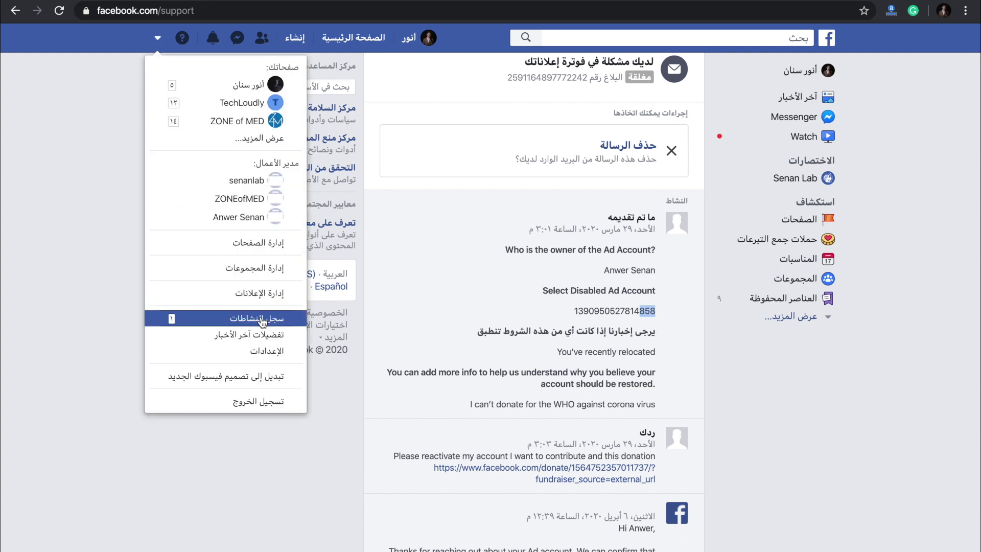
{"action": "right_click", "coordinate": [240, 293]}
{"action": "left_click", "coordinate": [260, 302]}
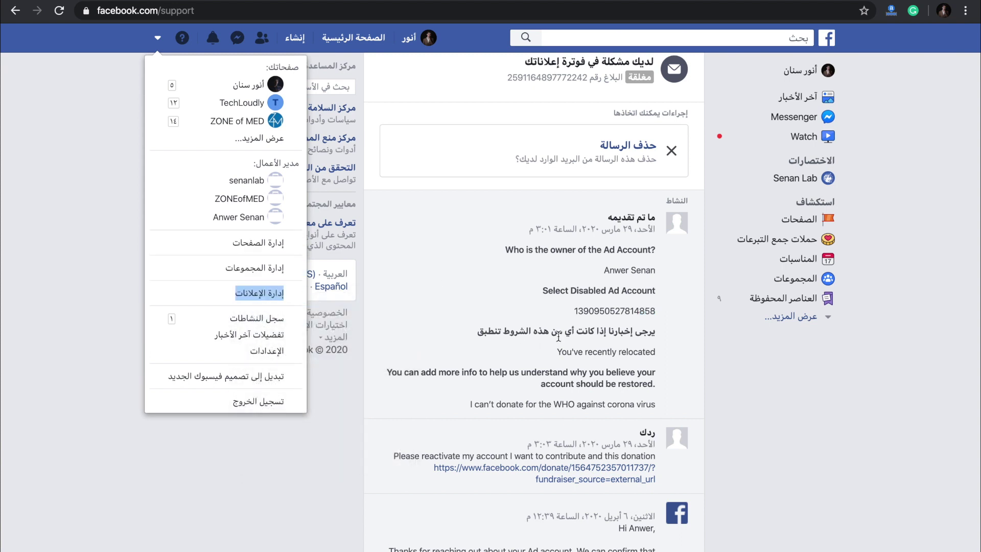
Switch to the ad accounts page in Ads Manager and check the account's ID and status.
{"action": "left_click", "coordinate": [624, 322]}
{"action": "key", "text": "ctrl+Tab"}
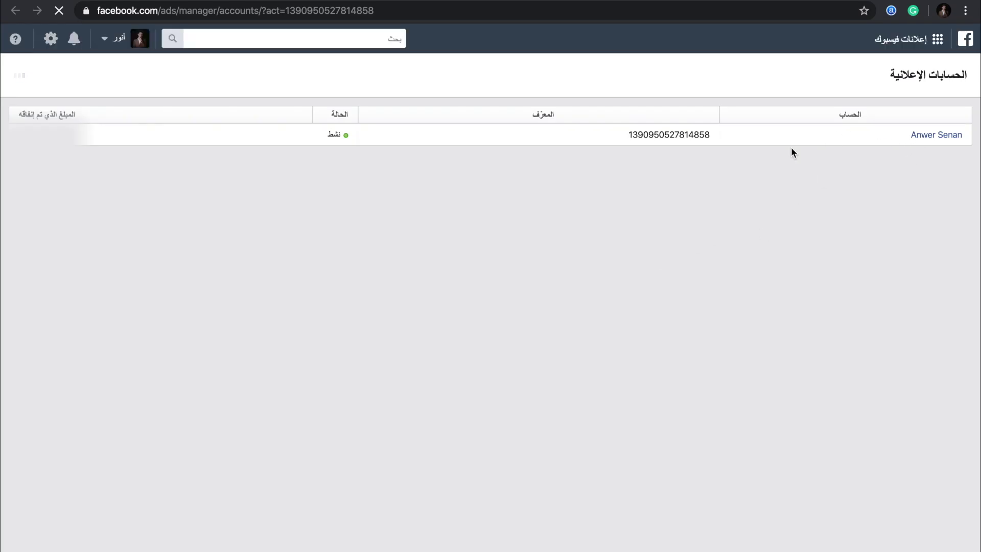
{"action": "left_click_drag", "start_coordinate": [710, 135], "coordinate": [695, 134]}
{"action": "left_click", "coordinate": [693, 135]}
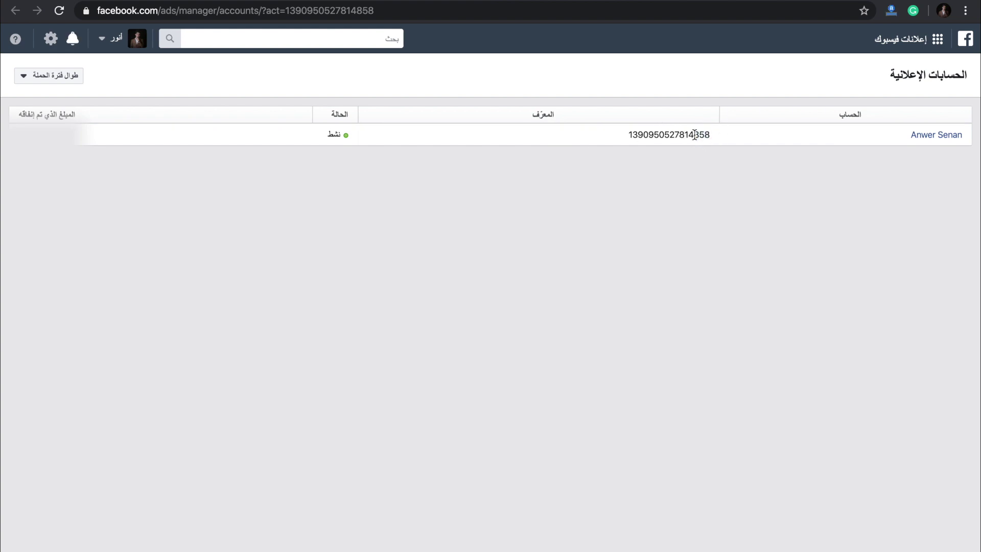
{"action": "left_click", "coordinate": [309, 157]}
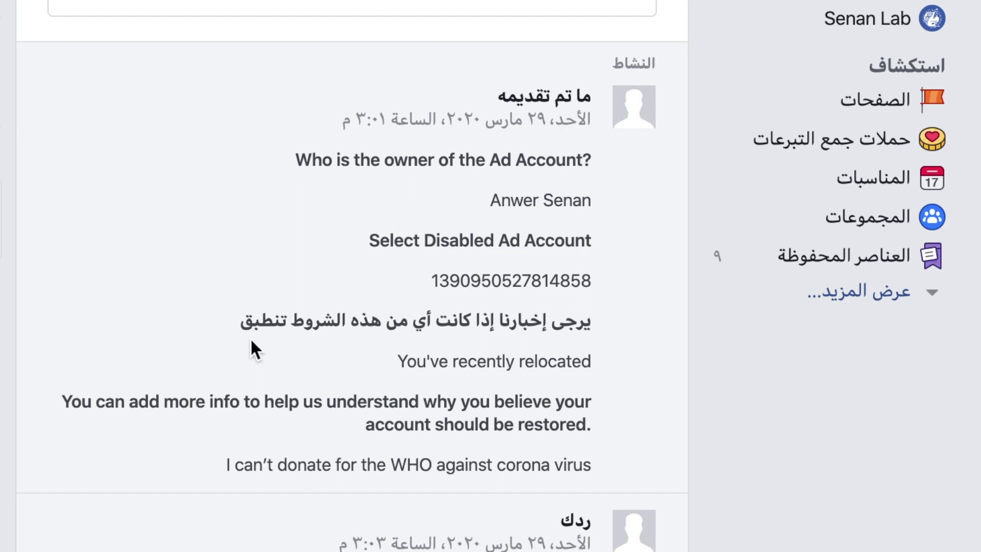
Review the submitted request's "You've recently relocated" reason, highlighting its text, and the additional information given below it.
{"action": "triple_click", "coordinate": [461, 372]}
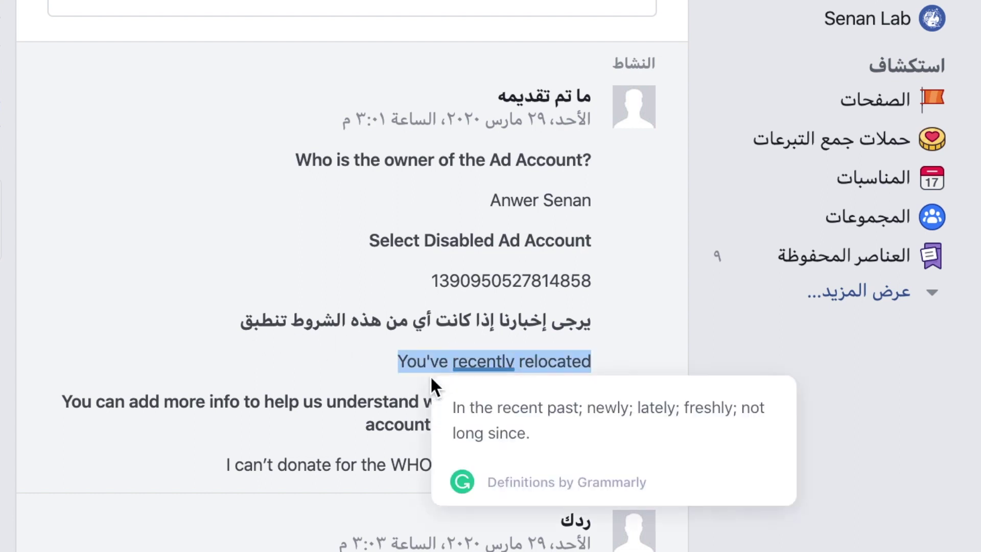
{"action": "double_click", "coordinate": [575, 365]}
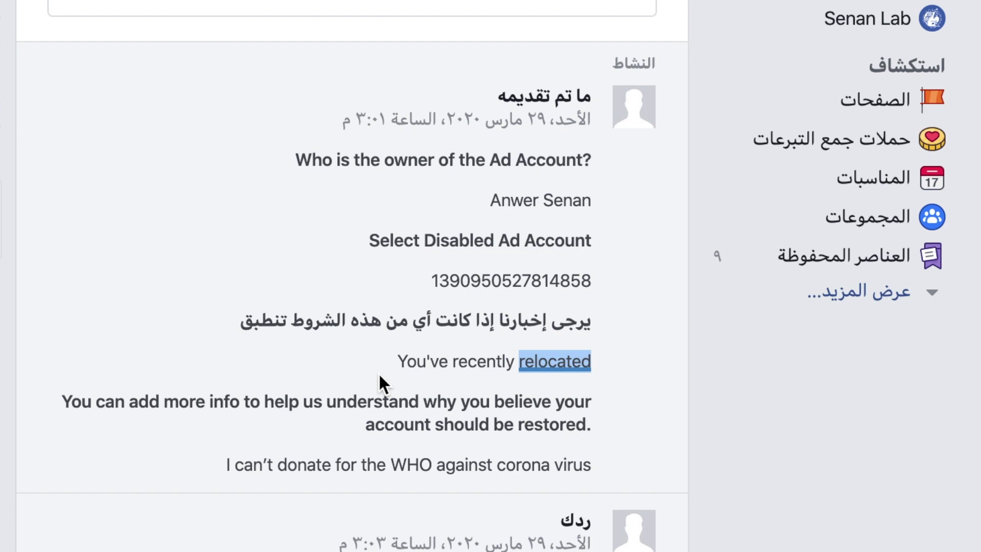
{"action": "scroll", "coordinate": [236, 433], "scroll_direction": "down", "scroll_amount": 3}
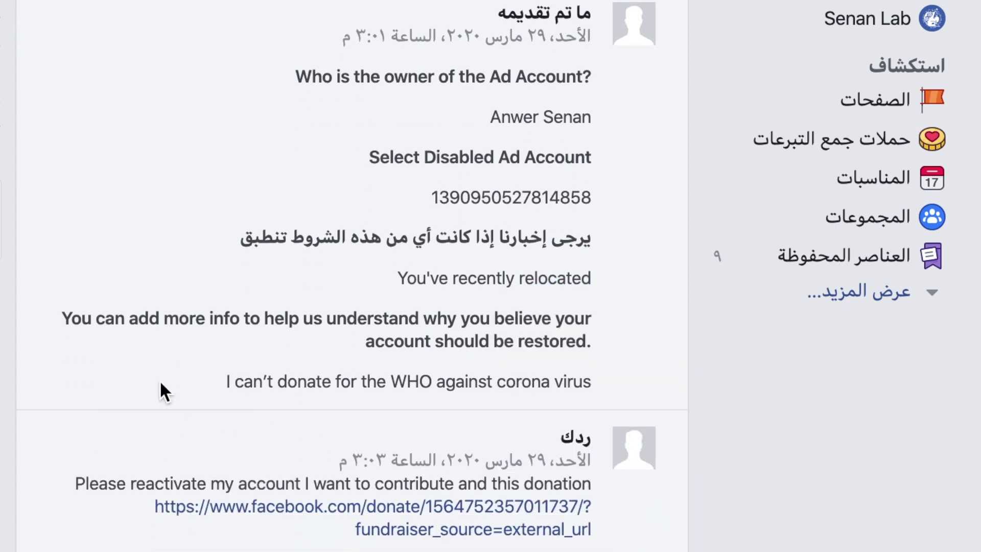